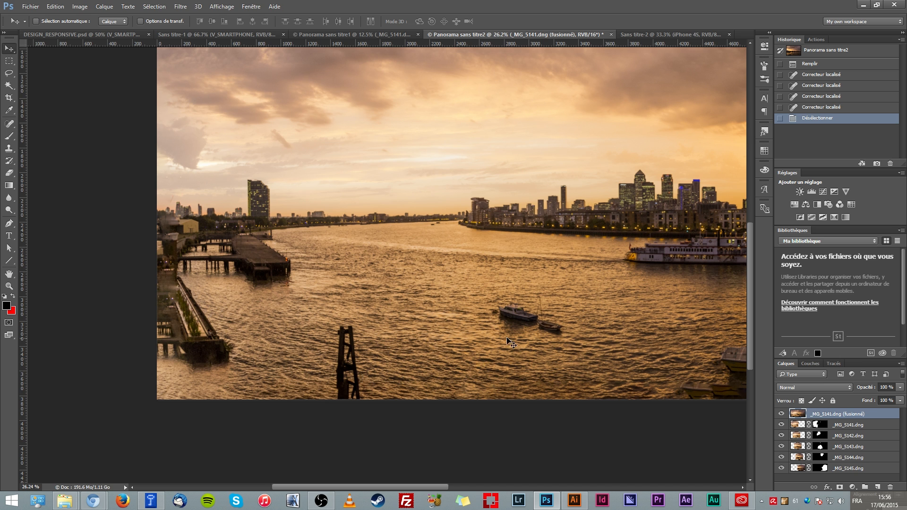
Cover the cut-off boat at the panorama's lower edge, beneath the yellow boat, with cloned water using the Clone Stamp tool
{"action": "scroll", "coordinate": [573, 329], "scroll_direction": "right", "scroll_amount": 5}
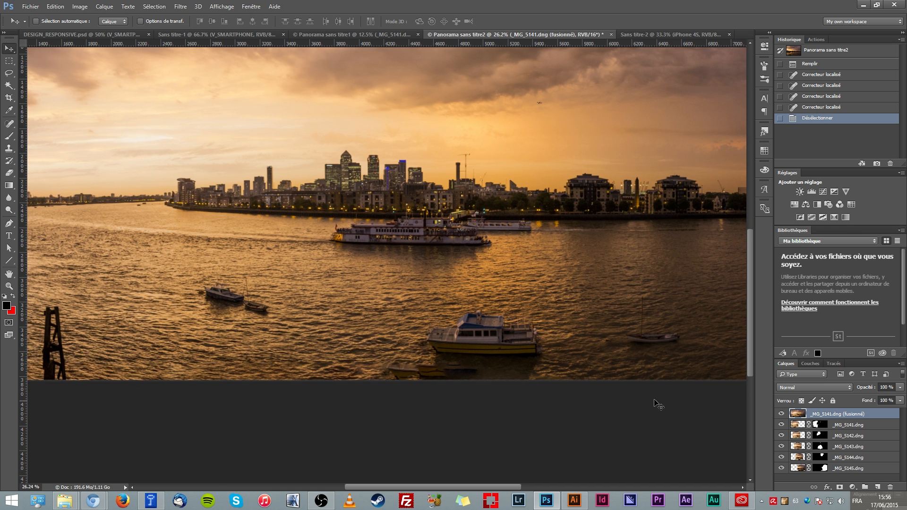
{"action": "key", "text": "s"}
{"action": "left_click_drag", "start_coordinate": [339, 346], "coordinate": [351, 354]}
{"action": "left_click", "coordinate": [353, 362], "text": "alt"}
{"action": "mouse_move", "coordinate": [403, 367]}
{"action": "left_mouse_down"}
{"action": "mouse_move", "coordinate": [388, 367]}
{"action": "mouse_move", "coordinate": [447, 371]}
{"action": "left_mouse_up"}
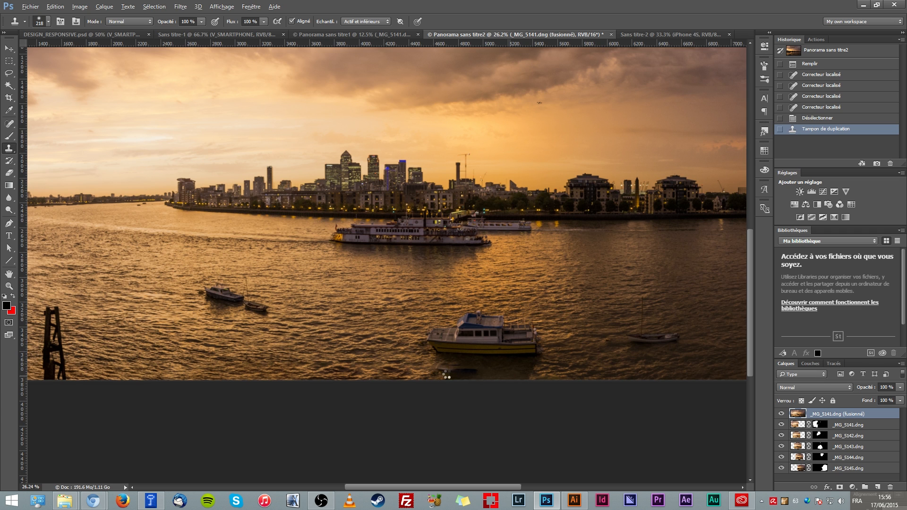
{"action": "left_click", "coordinate": [455, 368], "text": "alt"}
{"action": "left_click_drag", "start_coordinate": [487, 373], "coordinate": [515, 374]}
{"action": "left_click", "coordinate": [597, 377], "text": "alt"}
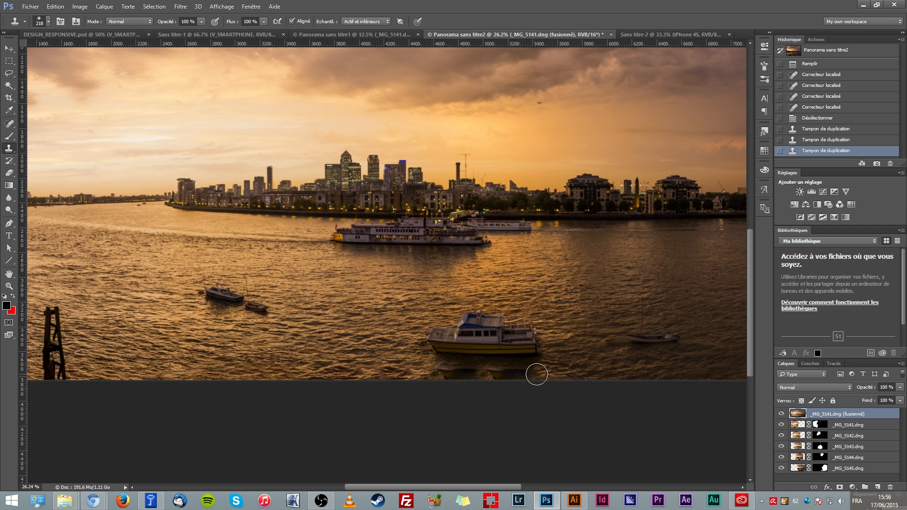
{"action": "left_click", "coordinate": [486, 371]}
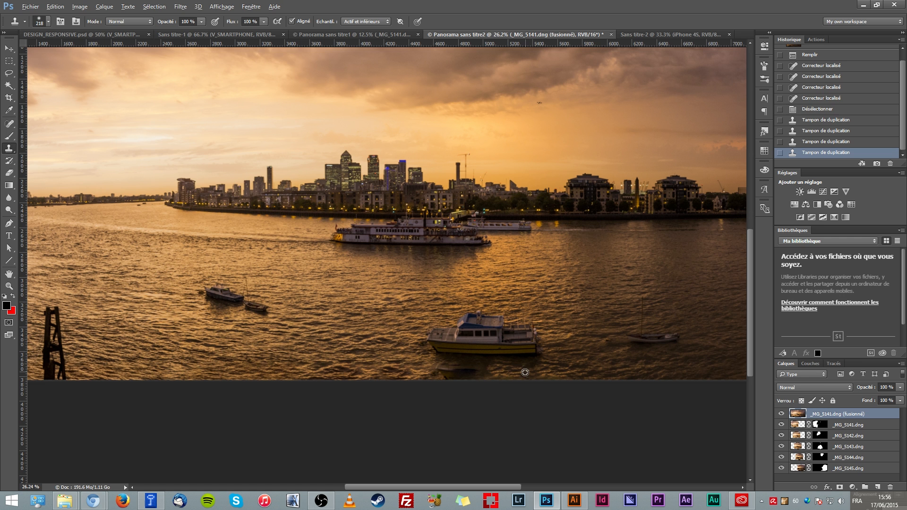
{"action": "left_click", "coordinate": [461, 371]}
{"action": "left_click", "coordinate": [453, 378]}
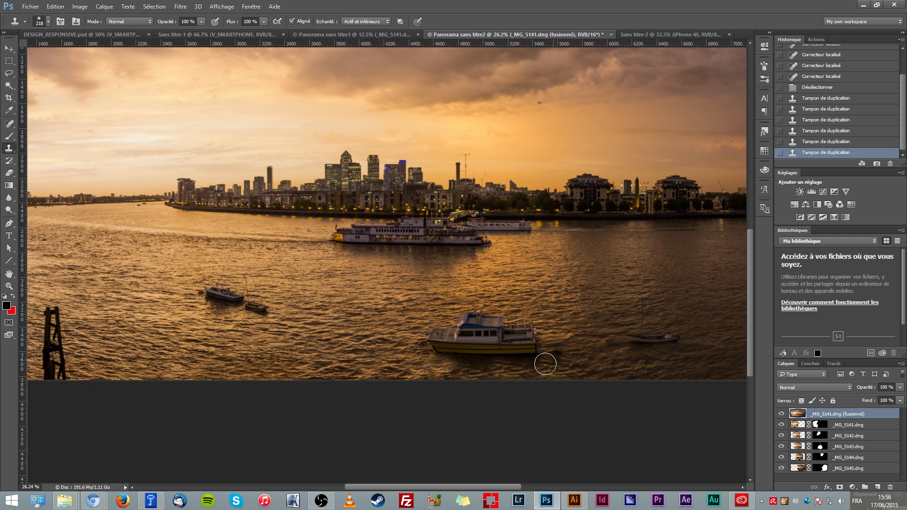
Remove the two small boats left of the yellow boat and the dark boat at the far right of the river with the Spot Healing Brush
{"action": "scroll", "coordinate": [544, 362], "scroll_direction": "down", "scroll_amount": 3}
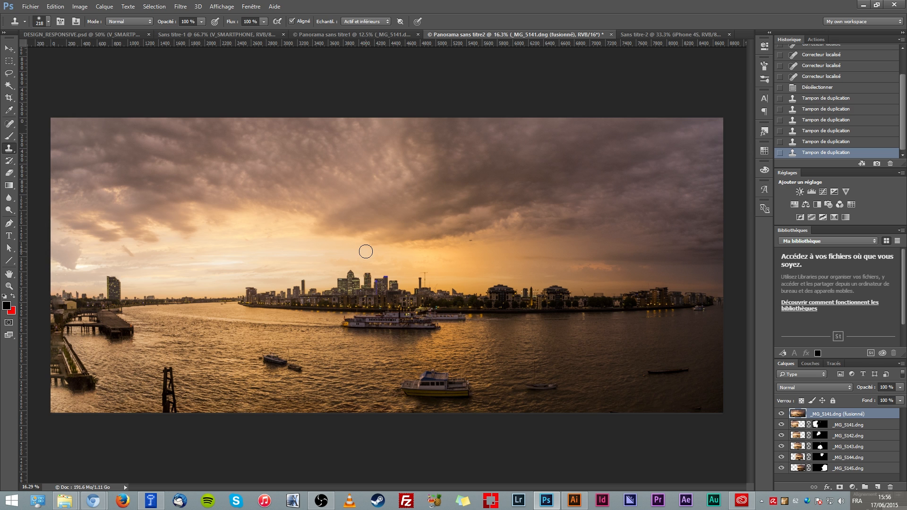
{"action": "left_click", "coordinate": [8, 125]}
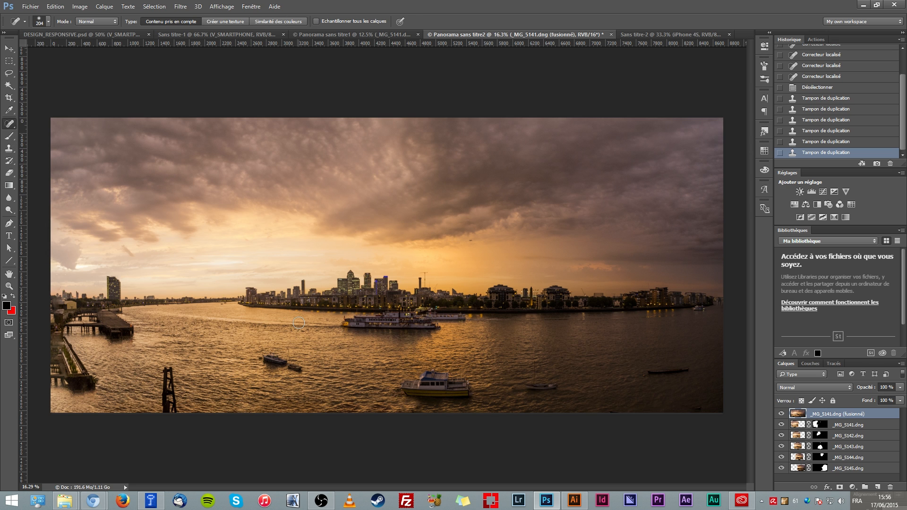
{"action": "mouse_move", "coordinate": [262, 354]}
{"action": "left_mouse_down"}
{"action": "mouse_move", "coordinate": [298, 367]}
{"action": "mouse_move", "coordinate": [286, 352]}
{"action": "mouse_move", "coordinate": [285, 360]}
{"action": "mouse_move", "coordinate": [258, 353]}
{"action": "mouse_move", "coordinate": [300, 371]}
{"action": "left_mouse_up"}
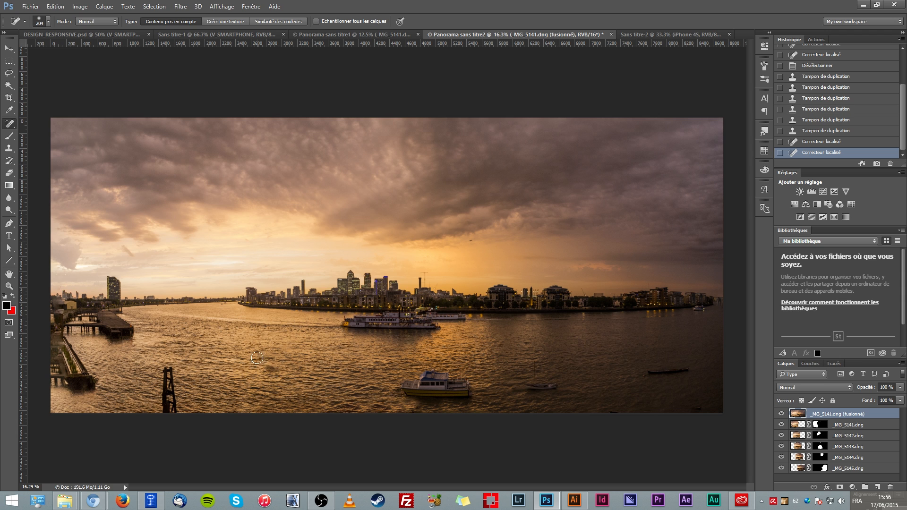
{"action": "left_click_drag", "start_coordinate": [257, 358], "coordinate": [286, 374]}
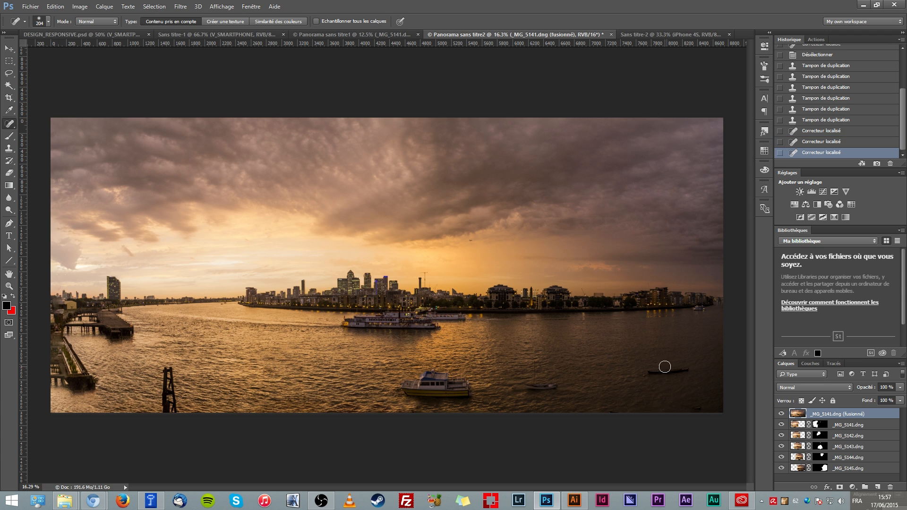
{"action": "left_click_drag", "start_coordinate": [647, 372], "coordinate": [688, 374]}
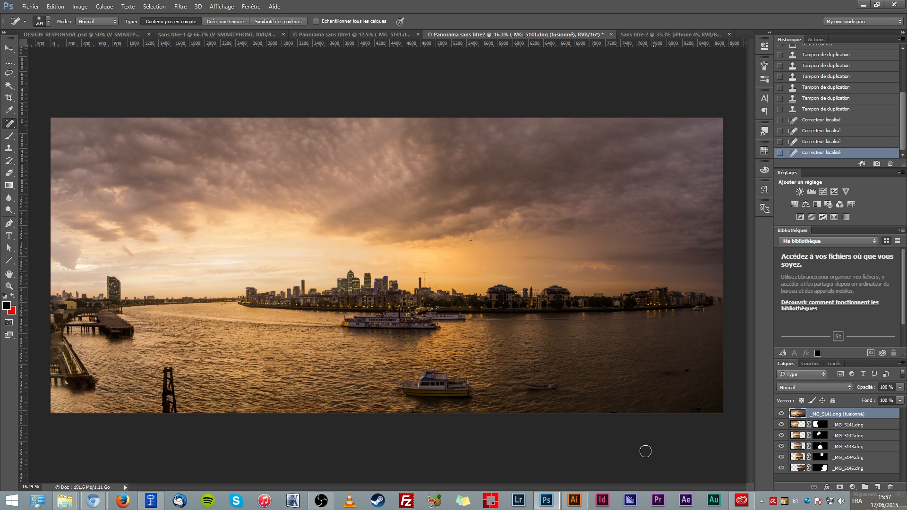
Check the panorama's pixel dimensions in the image size settings and leave without changing them
{"action": "key", "text": "ctrl+alt+i"}
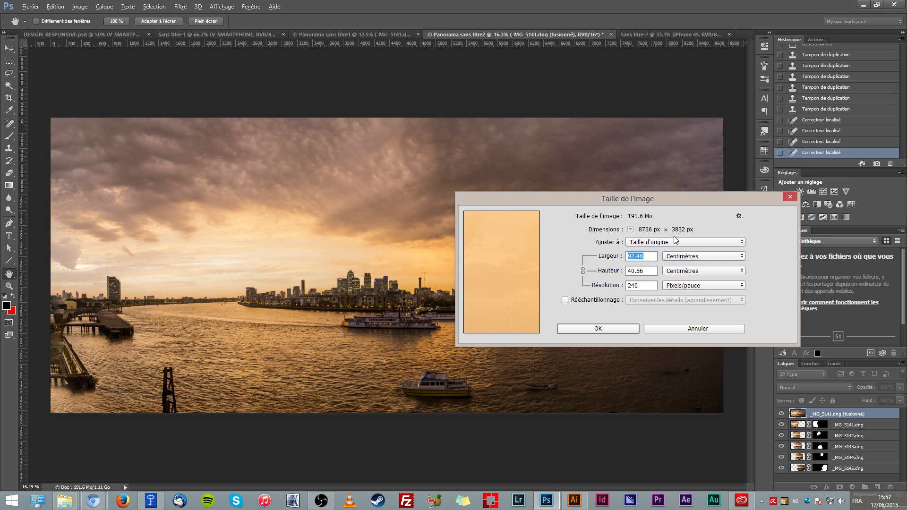
{"action": "left_click", "coordinate": [693, 331]}
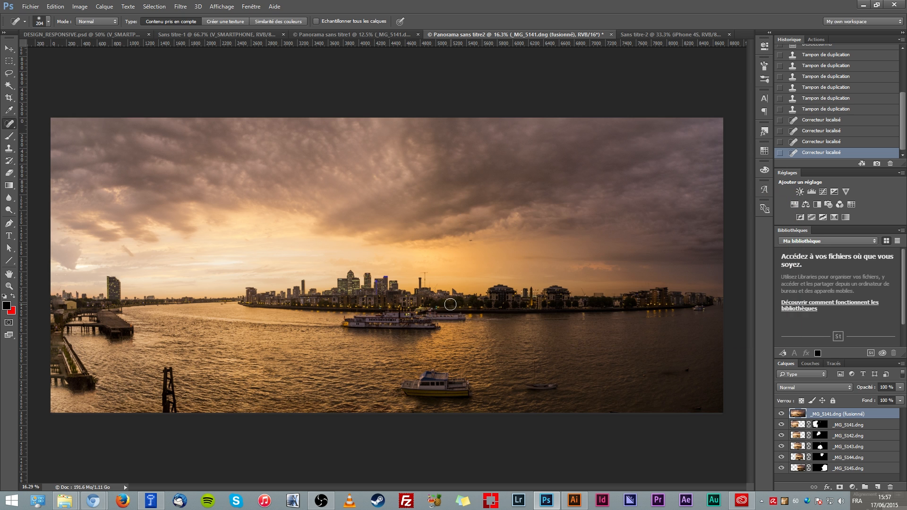
Switch to DESIGN_RESPONSIVE.psd and select the first letter of the "Sortie estivale circuit" title for text editing
{"action": "left_click", "coordinate": [215, 34]}
{"action": "left_click", "coordinate": [116, 34]}
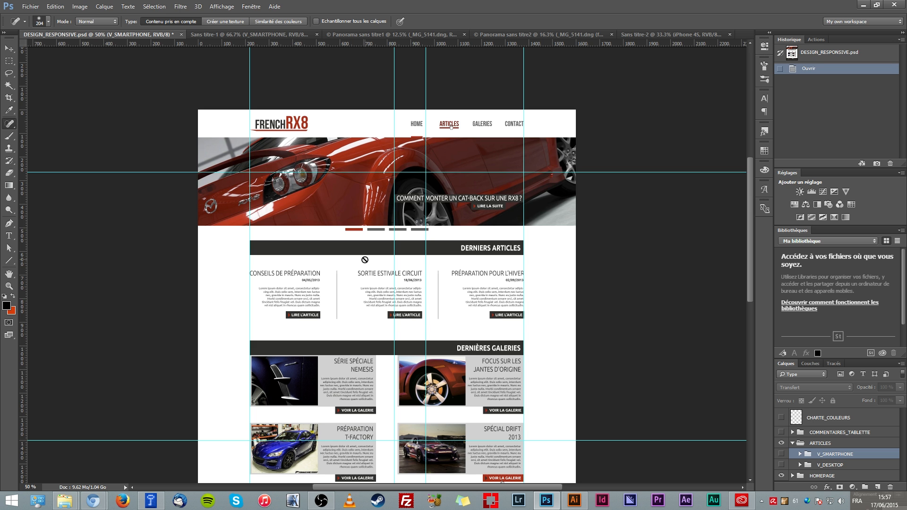
{"action": "key", "text": "z"}
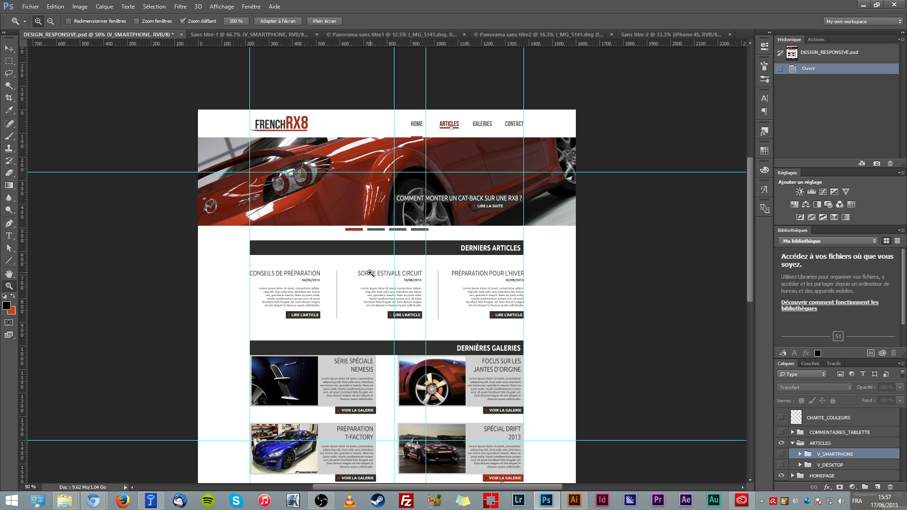
{"action": "left_click", "coordinate": [369, 272]}
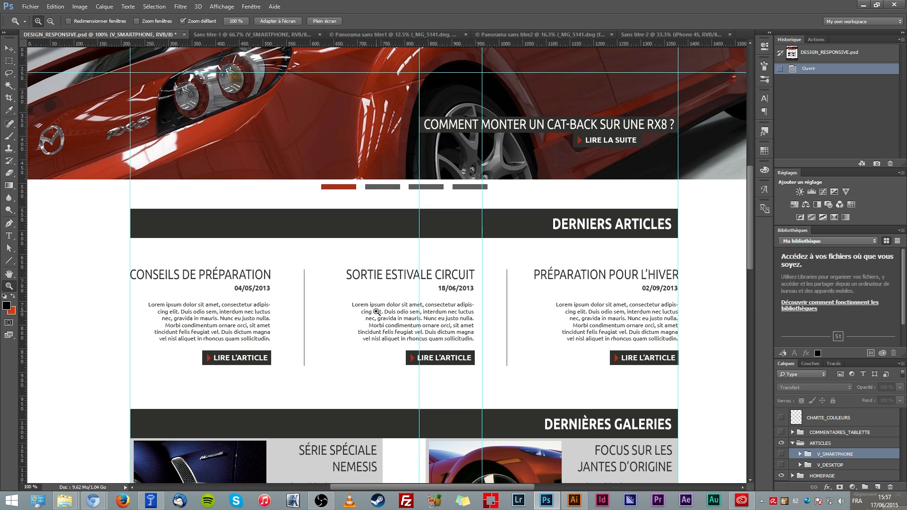
{"action": "key", "text": "t"}
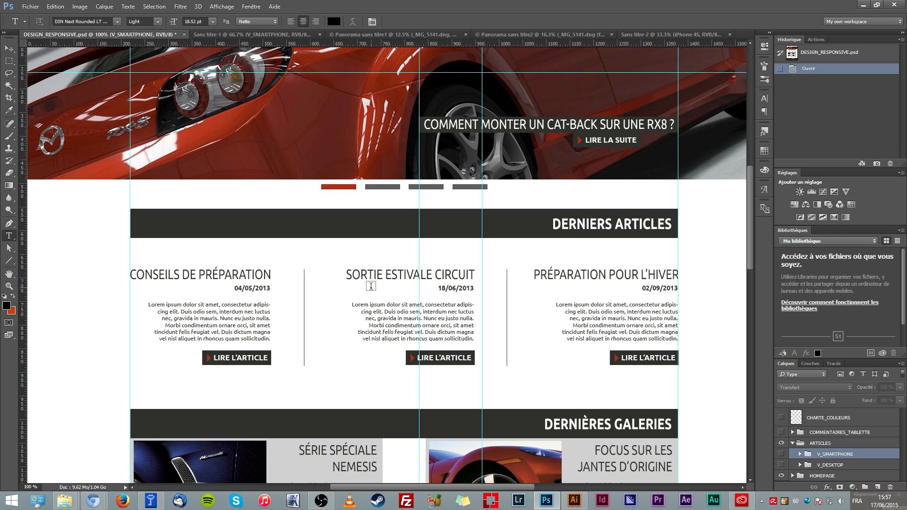
{"action": "left_click_drag", "start_coordinate": [352, 275], "coordinate": [338, 308]}
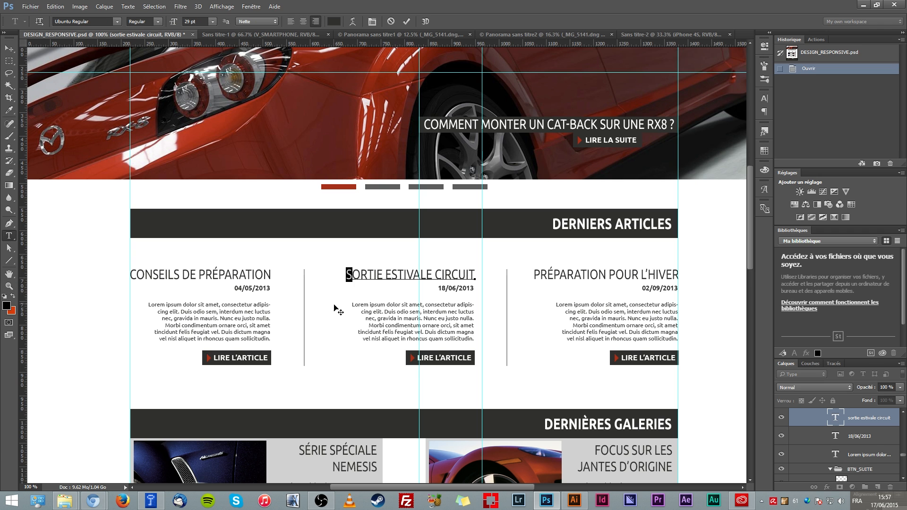
Open the Glyphs panel, float it over the canvas and enlarge it to show more characters
{"action": "left_click", "coordinate": [764, 189]}
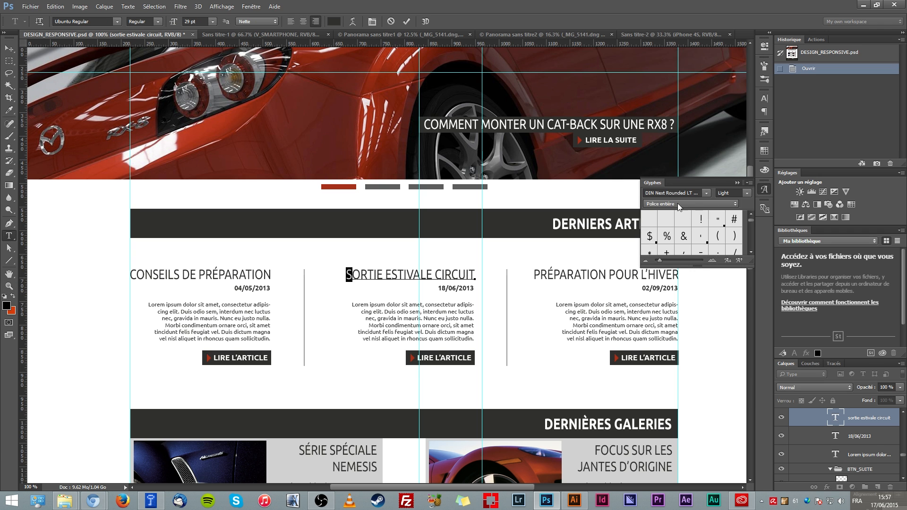
{"action": "left_click_drag", "start_coordinate": [658, 183], "coordinate": [427, 113]}
{"action": "left_click_drag", "start_coordinate": [523, 194], "coordinate": [562, 241]}
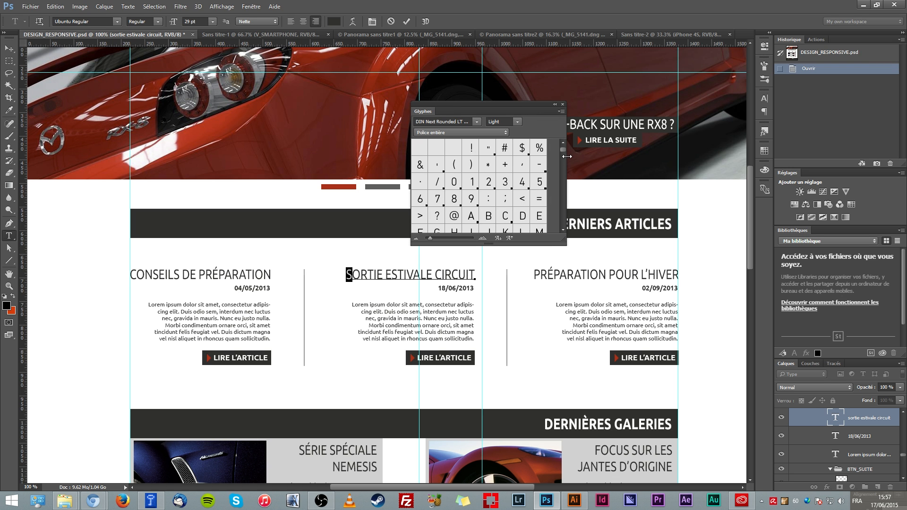
{"action": "mouse_move", "coordinate": [563, 151]}
{"action": "left_mouse_down"}
{"action": "mouse_move", "coordinate": [565, 216]}
{"action": "mouse_move", "coordinate": [568, 145]}
{"action": "left_mouse_up"}
{"action": "left_click_drag", "start_coordinate": [346, 275], "coordinate": [354, 277]}
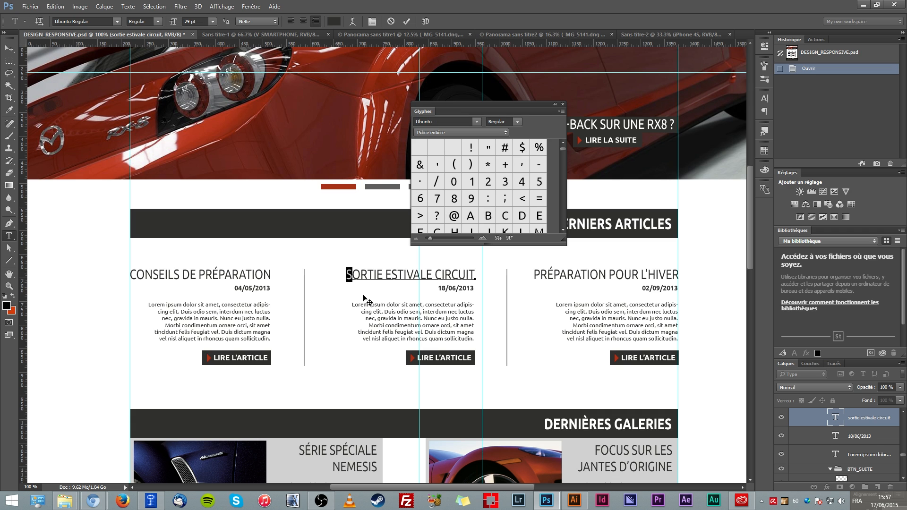
{"action": "key", "text": "Escape"}
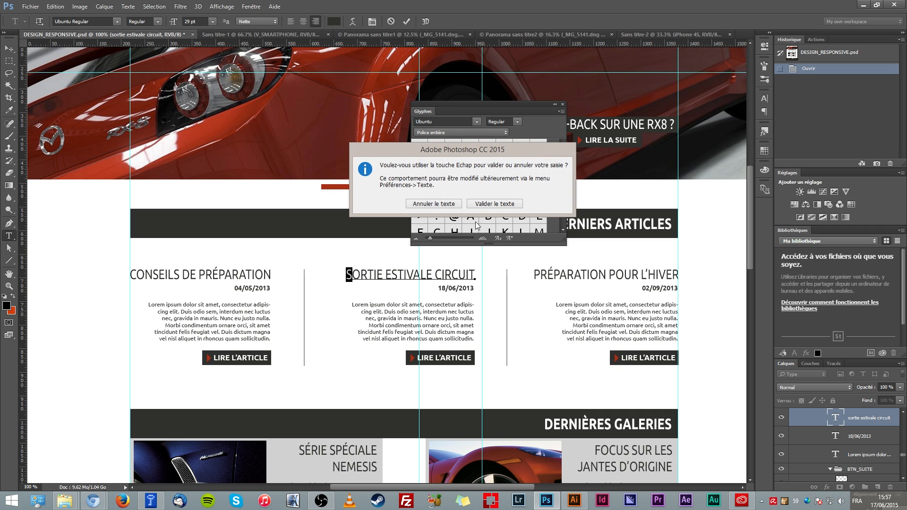
{"action": "left_click", "coordinate": [436, 204]}
Replace the first letter of the "Conseils de préparation" title with ç
{"action": "left_click_drag", "start_coordinate": [130, 275], "coordinate": [137, 275]}
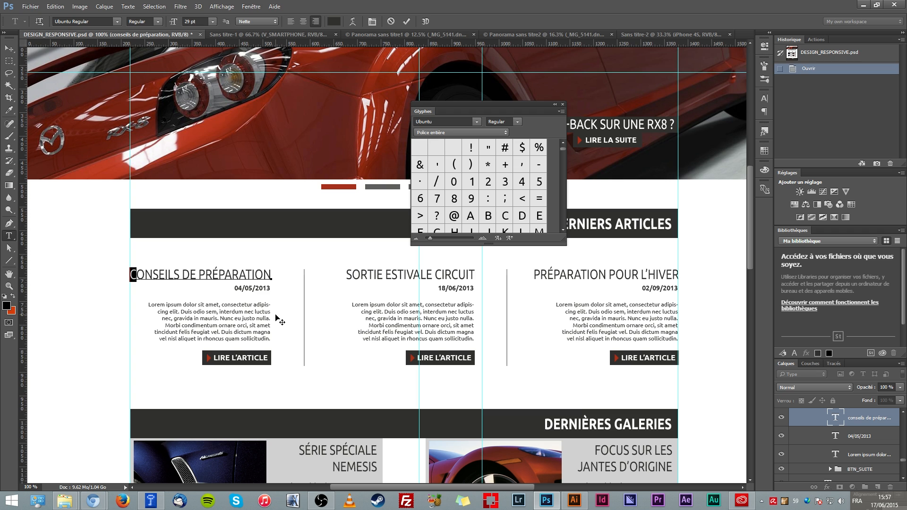
{"action": "type", "text": "ç"}
{"action": "left_click_drag", "start_coordinate": [137, 275], "coordinate": [102, 277]}
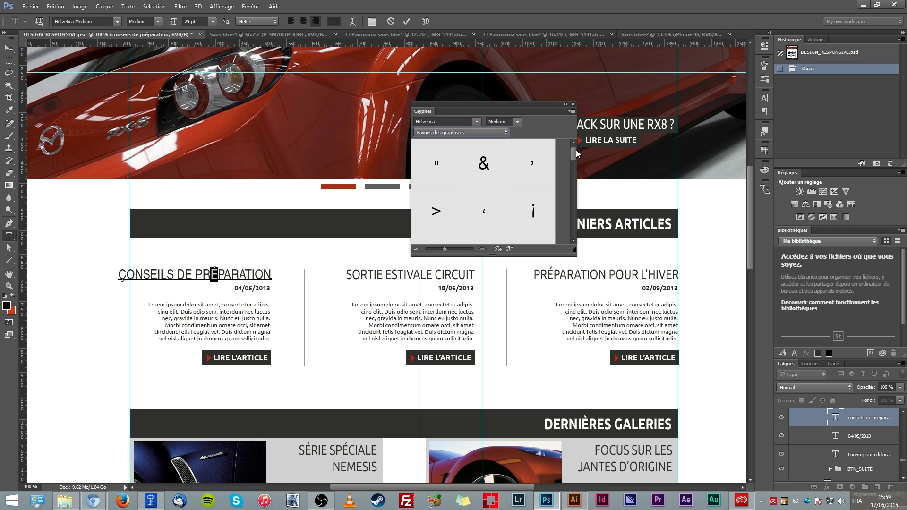
Dock the Glyphs panel back among the collapsed panels and commit the title's text edit
{"action": "mouse_move", "coordinate": [576, 149]}
{"action": "left_mouse_down"}
{"action": "mouse_move", "coordinate": [571, 200]}
{"action": "mouse_move", "coordinate": [570, 157]}
{"action": "left_mouse_up"}
{"action": "left_click_drag", "start_coordinate": [416, 112], "coordinate": [765, 208]}
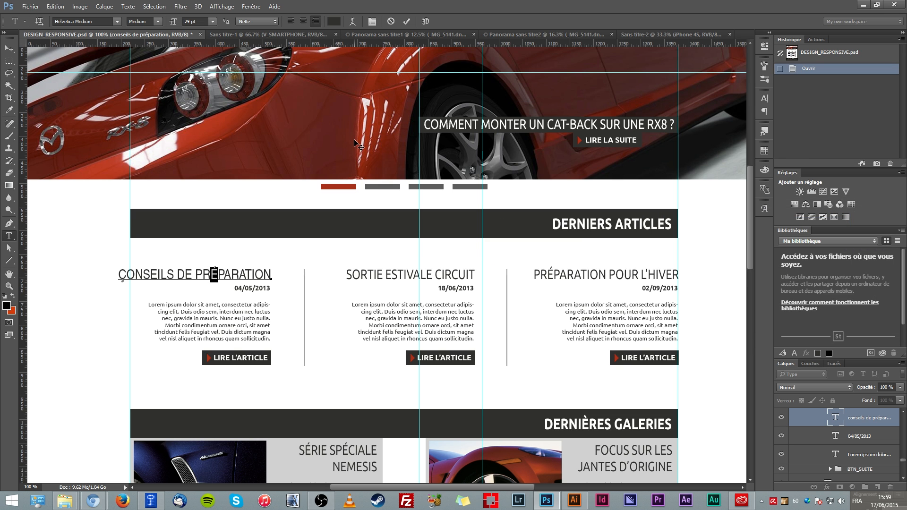
{"action": "left_click", "coordinate": [9, 48]}
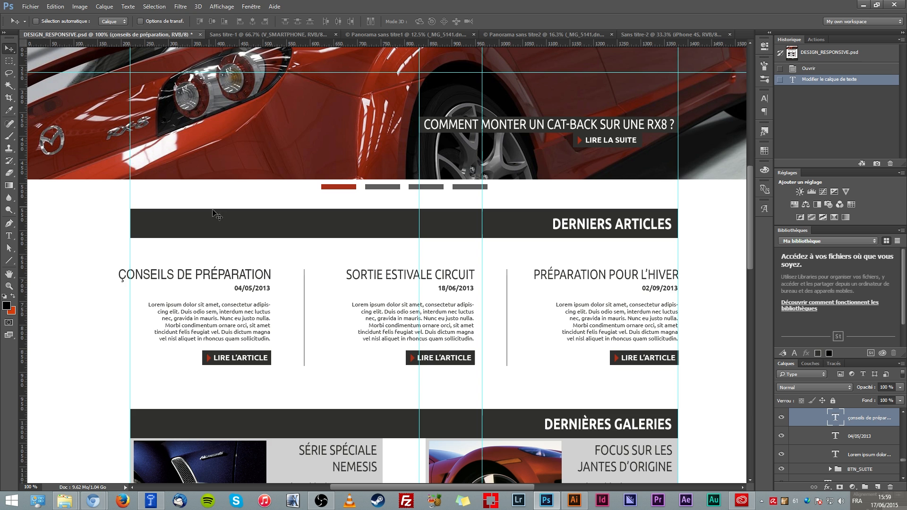
Add a 3 px stroke effect in red ff0000 to the background of the first "Lire l'article" button
{"action": "left_click", "coordinate": [267, 370], "text": "ctrl"}
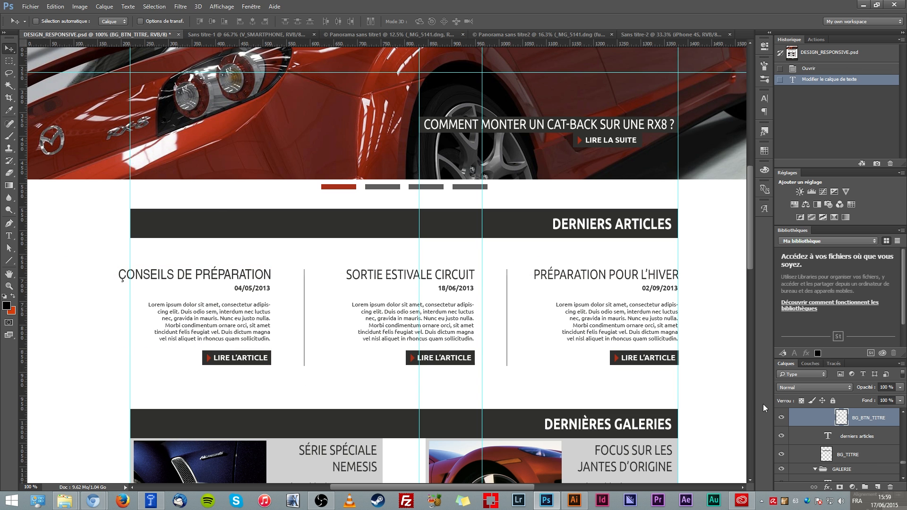
{"action": "left_click", "coordinate": [827, 487]}
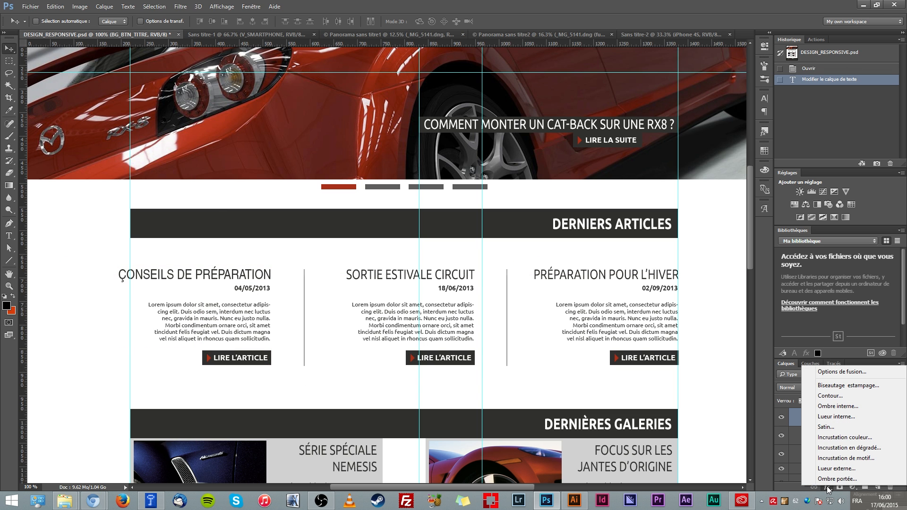
{"action": "left_click", "coordinate": [830, 396]}
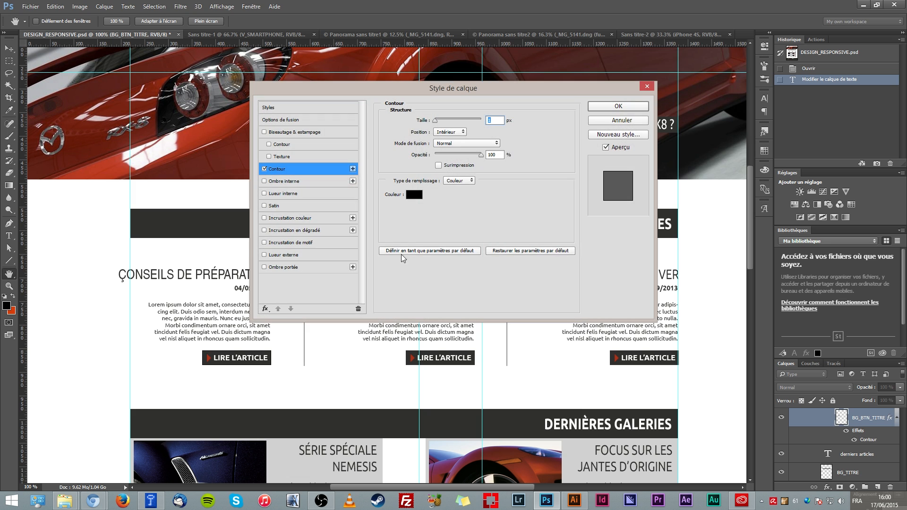
{"action": "left_click", "coordinate": [415, 194]}
{"action": "left_click_drag", "start_coordinate": [332, 360], "coordinate": [380, 356]}
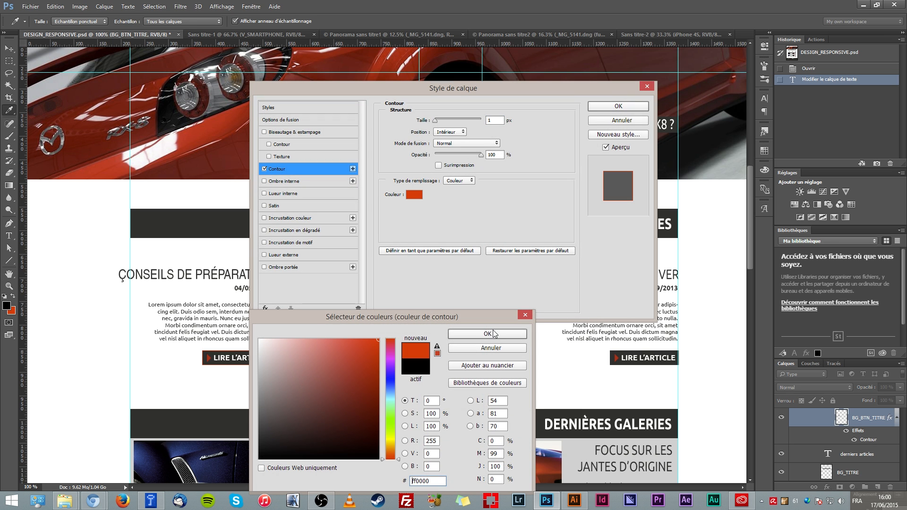
{"action": "left_click", "coordinate": [492, 332]}
{"action": "type", "text": "3"}
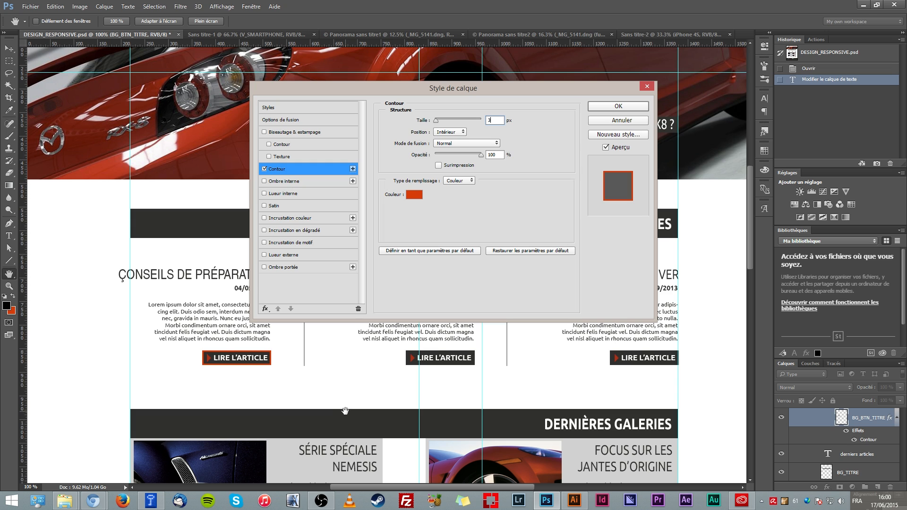
Add a second stroke effect to the button background and move the selected lower stroke up in the effects order
{"action": "left_click", "coordinate": [352, 169]}
{"action": "left_click", "coordinate": [281, 181]}
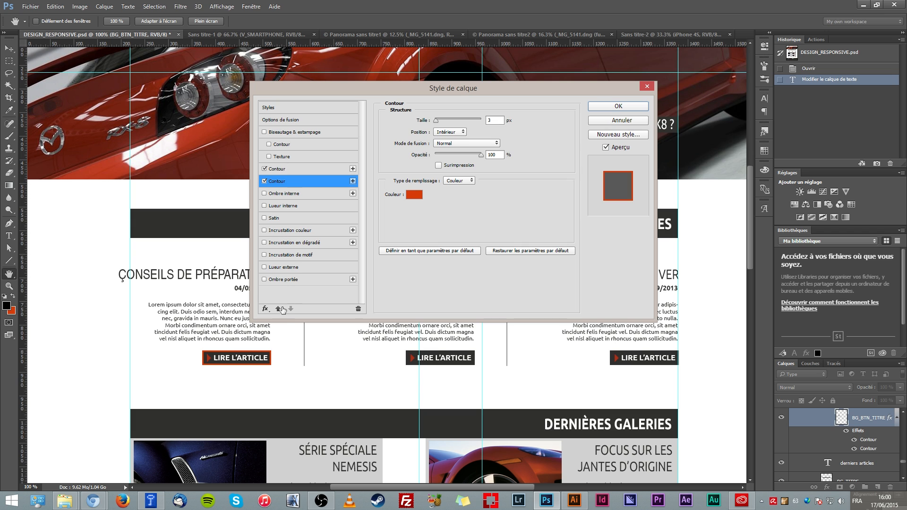
{"action": "left_click", "coordinate": [278, 309]}
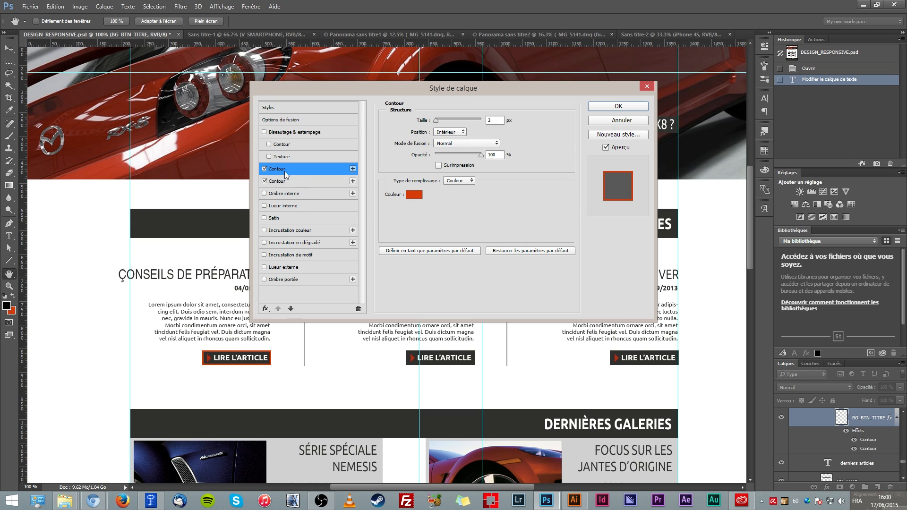
Change the colour of the upper stroke effect on the button background to blue 0072ff
{"action": "left_click", "coordinate": [290, 181]}
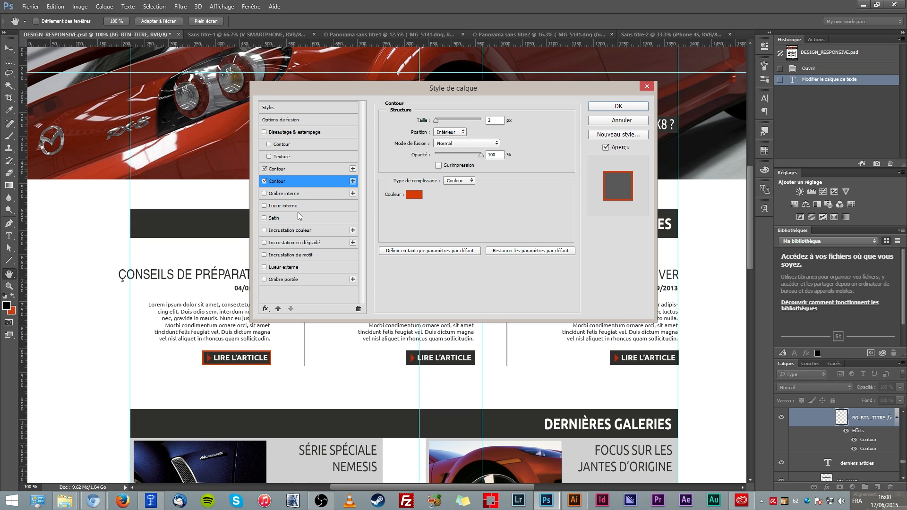
{"action": "left_click", "coordinate": [294, 169]}
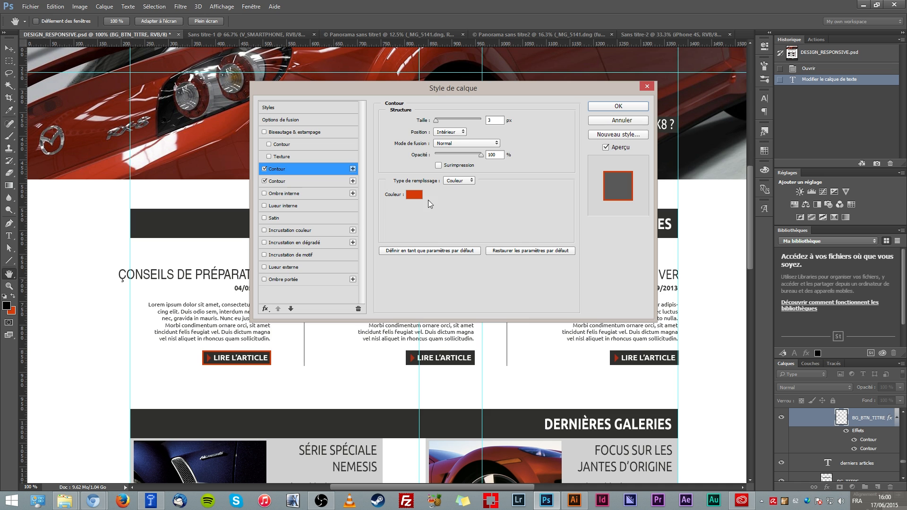
{"action": "left_click", "coordinate": [414, 194]}
{"action": "left_click", "coordinate": [390, 388]}
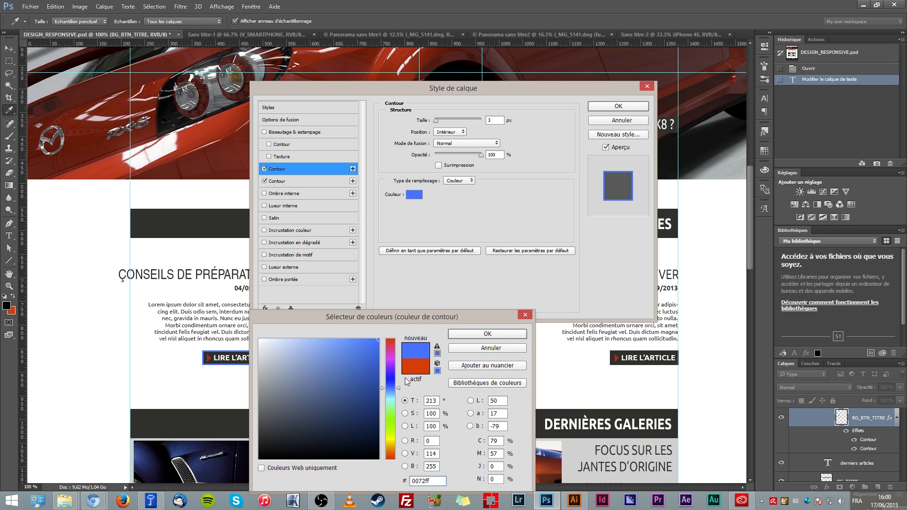
{"action": "left_click", "coordinate": [478, 333]}
Set the blue stroke's position to Extérieur and move it down in the effects order
{"action": "left_click", "coordinate": [452, 132]}
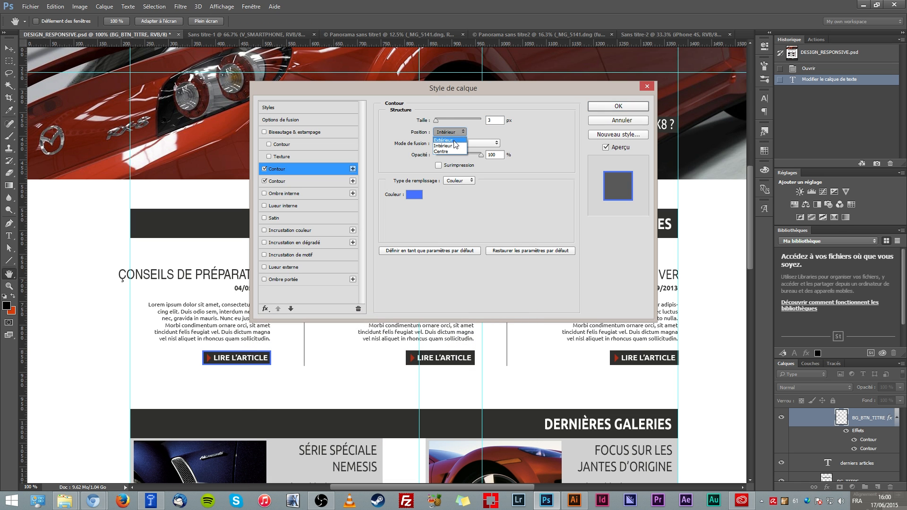
{"action": "left_click", "coordinate": [451, 139]}
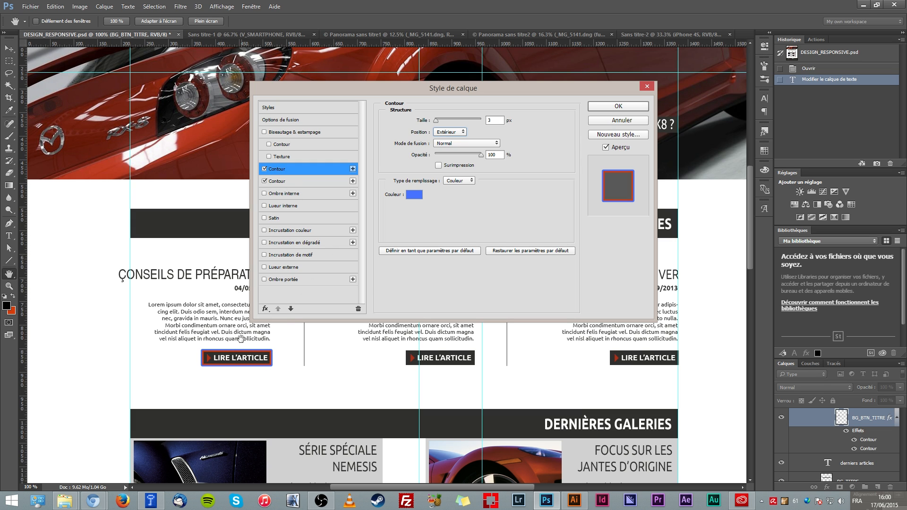
{"action": "left_click", "coordinate": [290, 308]}
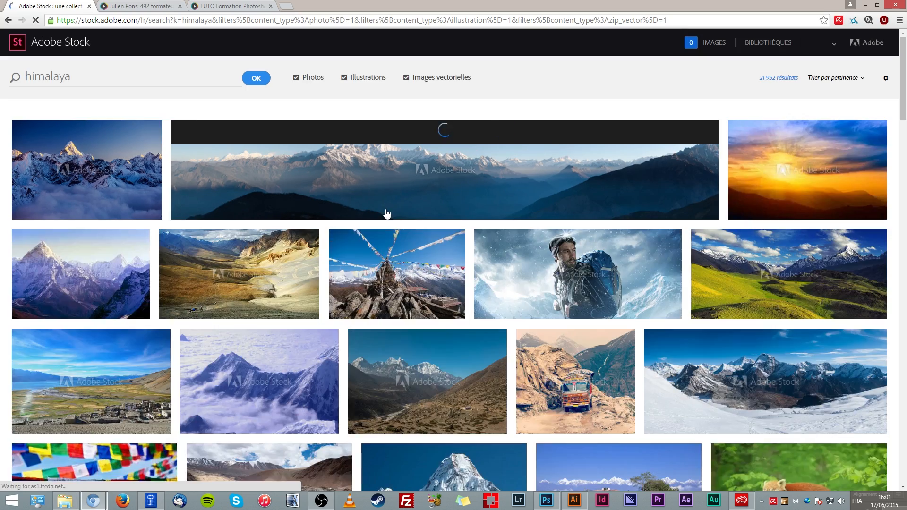
Browse the Adobe Stock search results for himalaya, then put the browser away
{"action": "mouse_move", "coordinate": [369, 241]}
{"action": "scroll", "coordinate": [373, 243], "scroll_direction": "down", "scroll_amount": 7}
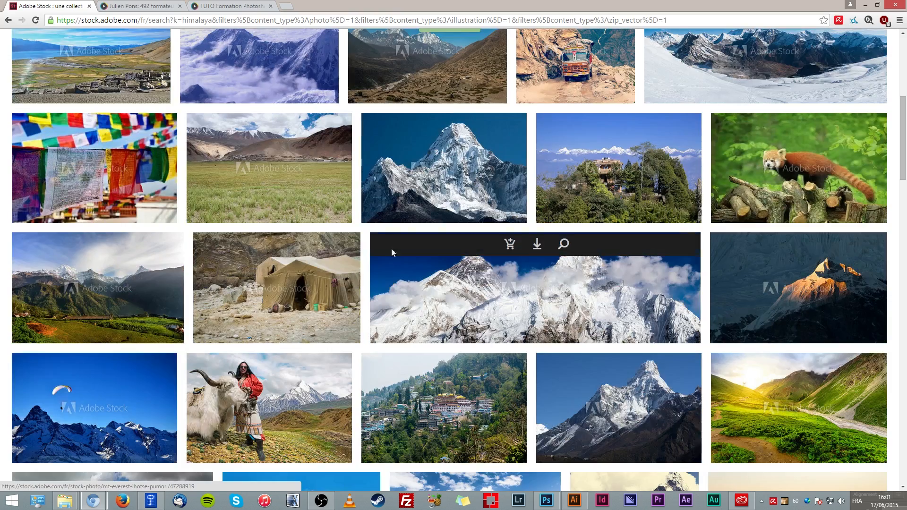
{"action": "scroll", "coordinate": [392, 281], "scroll_direction": "down", "scroll_amount": 5}
{"action": "scroll", "coordinate": [392, 281], "scroll_direction": "up", "scroll_amount": 12}
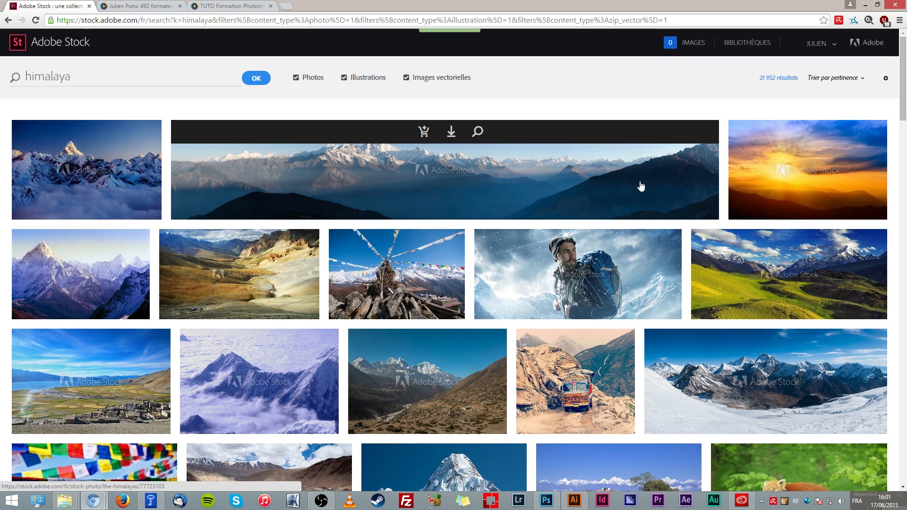
{"action": "left_click", "coordinate": [865, 5]}
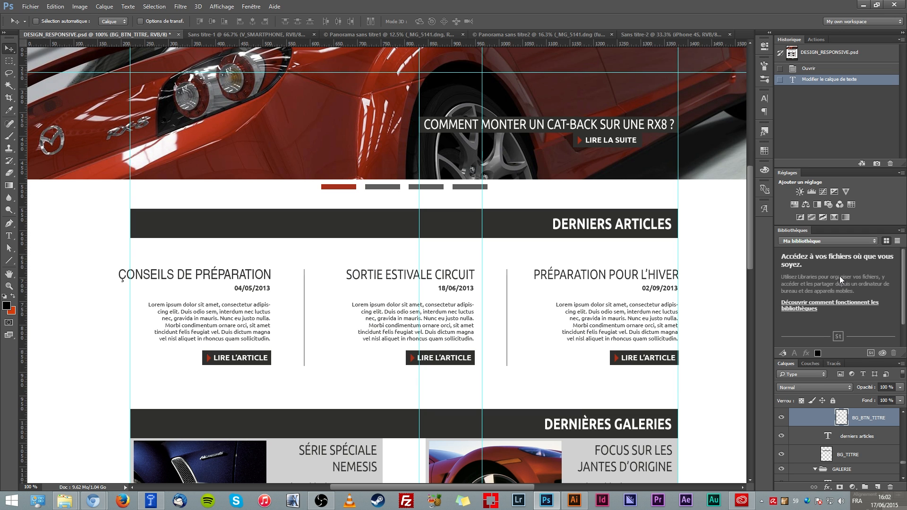
Check the Aperçus de technologie preferences, then set the user interface language to Anglais (Royaume-Uni)
{"action": "left_click", "coordinate": [55, 6]}
{"action": "mouse_move", "coordinate": [95, 356]}
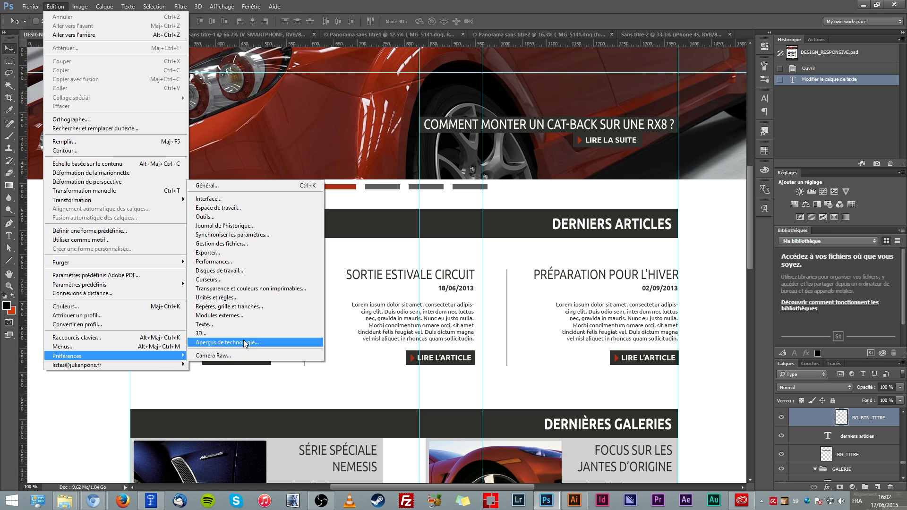
{"action": "left_click", "coordinate": [245, 343]}
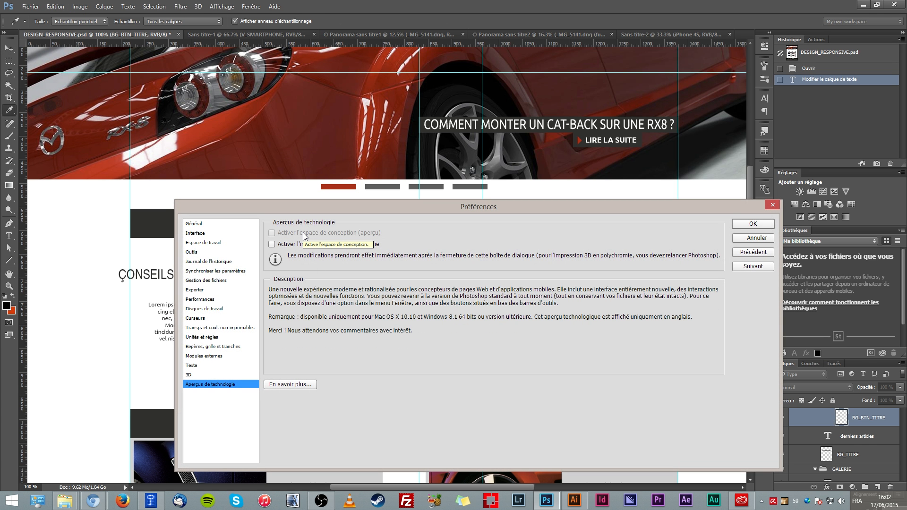
{"action": "left_click", "coordinate": [196, 233]}
{"action": "left_click", "coordinate": [416, 318]}
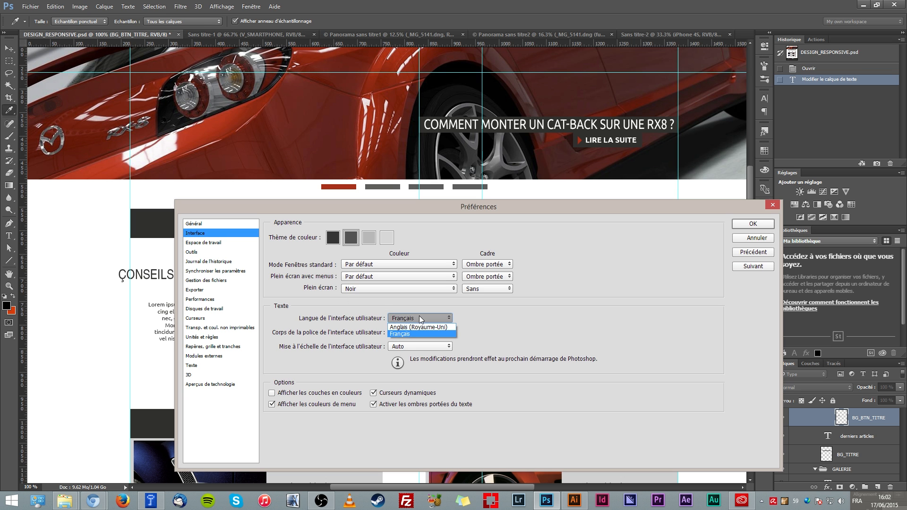
{"action": "left_click", "coordinate": [419, 326]}
{"action": "left_click", "coordinate": [753, 224]}
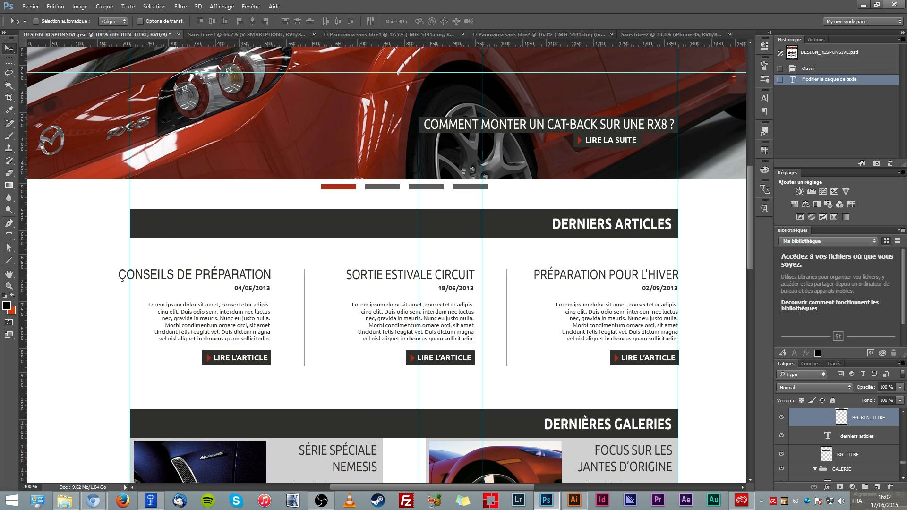
Restart Photoshop without saving the open documents and dismiss the Welcome window
{"action": "left_click", "coordinate": [895, 4]}
{"action": "left_click", "coordinate": [455, 189]}
{"action": "left_click", "coordinate": [455, 189]}
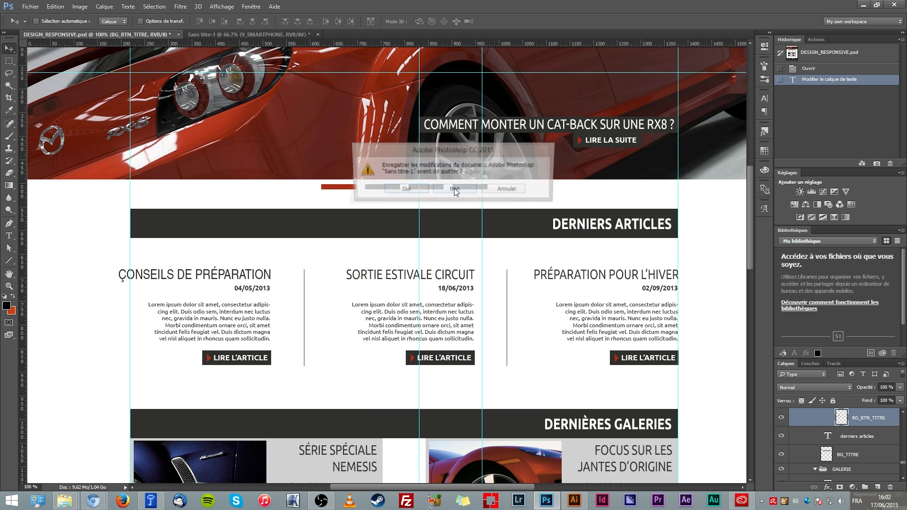
{"action": "left_click", "coordinate": [454, 189]}
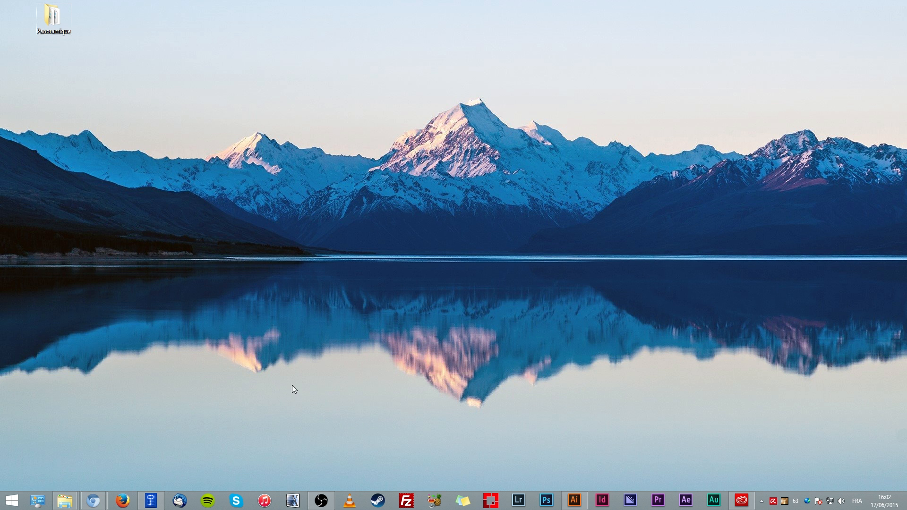
{"action": "left_click", "coordinate": [546, 500]}
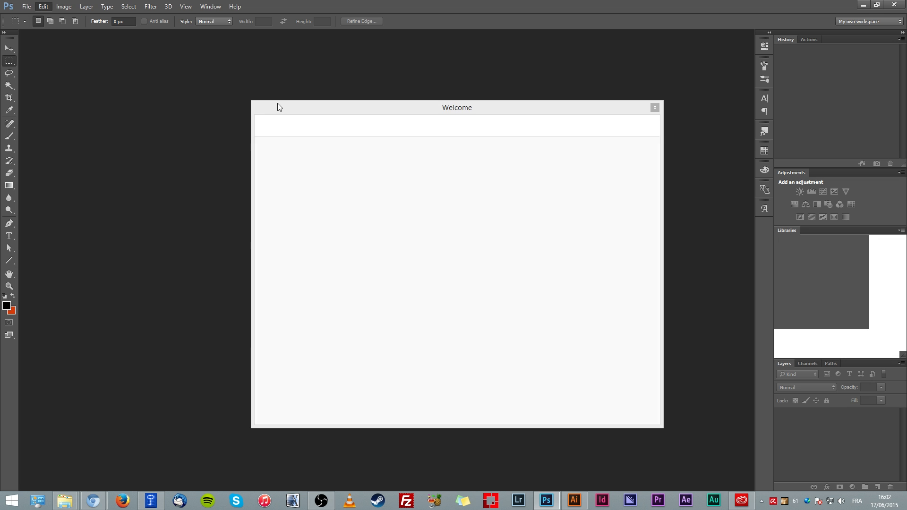
{"action": "left_click", "coordinate": [654, 108]}
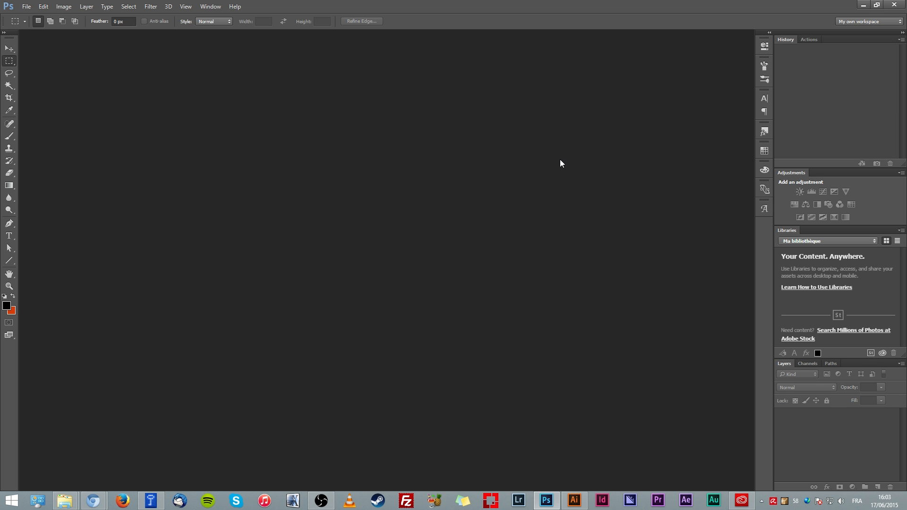
Enable Design Space (Preview) in the Technology Previews preferences
{"action": "key", "text": "i"}
{"action": "key", "text": "ctrl+k"}
{"action": "left_click", "coordinate": [217, 377]}
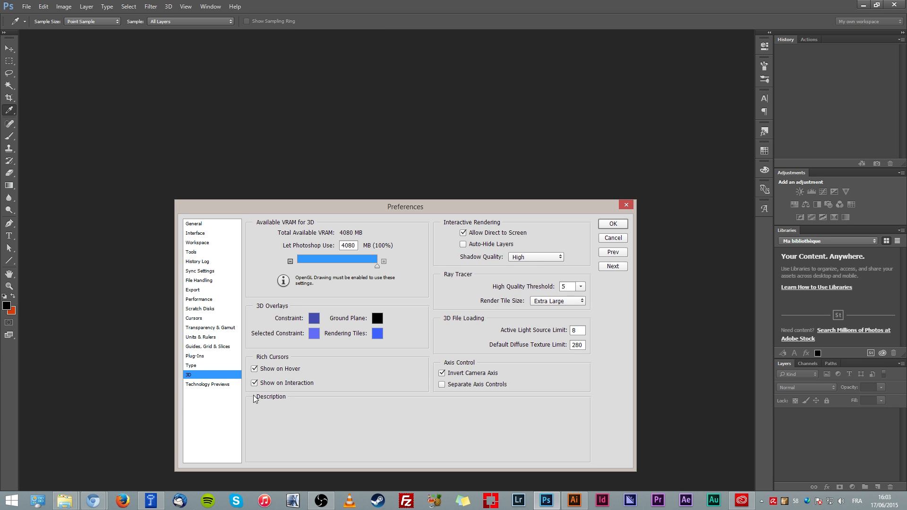
{"action": "left_click", "coordinate": [226, 385]}
{"action": "left_click", "coordinate": [254, 232]}
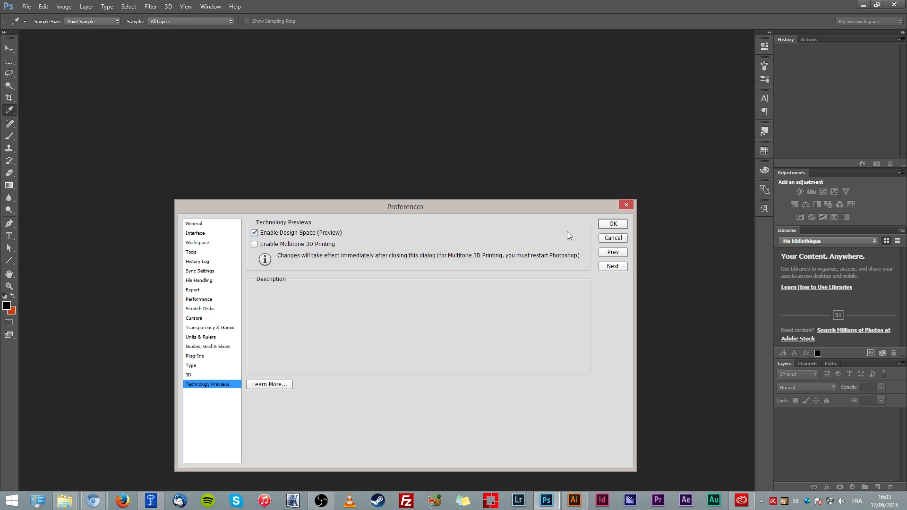
{"action": "key", "text": "Return"}
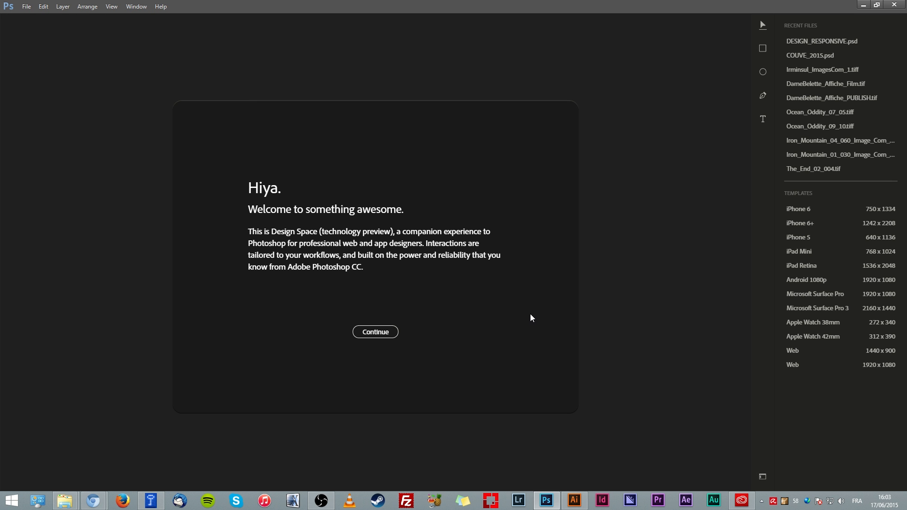
Go through all pages of the Design Space introduction and get started
{"action": "left_click", "coordinate": [381, 339]}
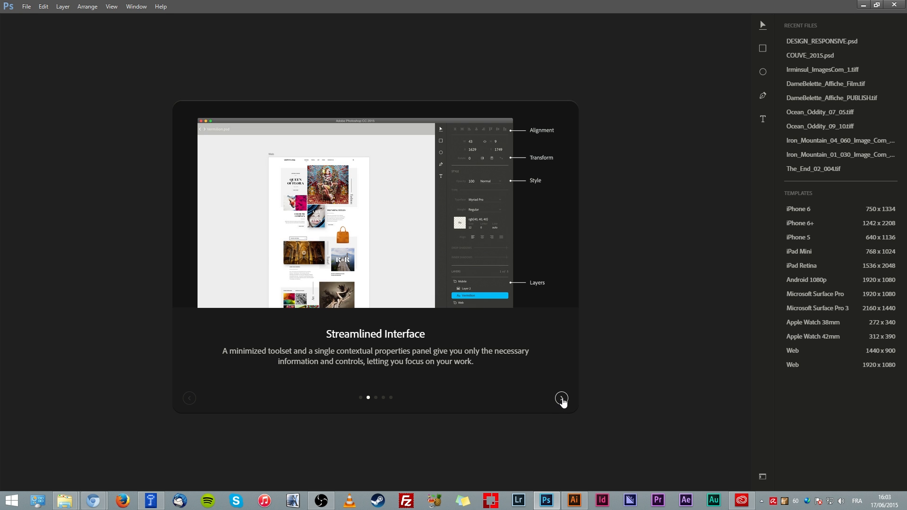
{"action": "left_click", "coordinate": [562, 399]}
{"action": "left_click", "coordinate": [562, 399]}
{"action": "left_click", "coordinate": [562, 399]}
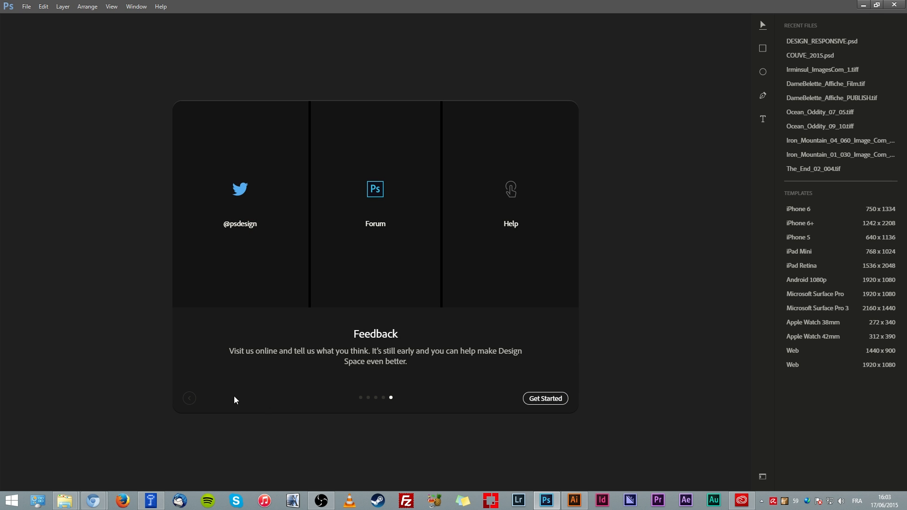
{"action": "left_click", "coordinate": [546, 398]}
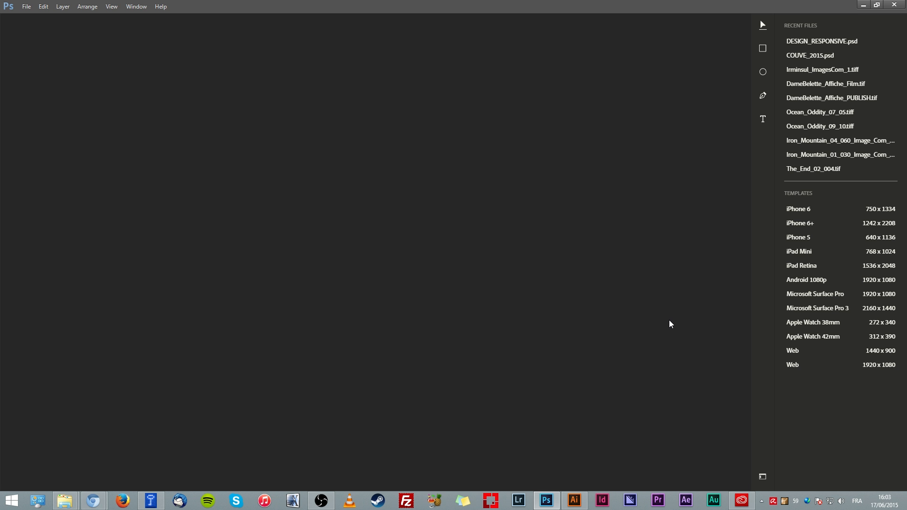
Open the recent file COUVE_2015.psd and select its GLOWS layer on the canvas
{"action": "left_click", "coordinate": [817, 55]}
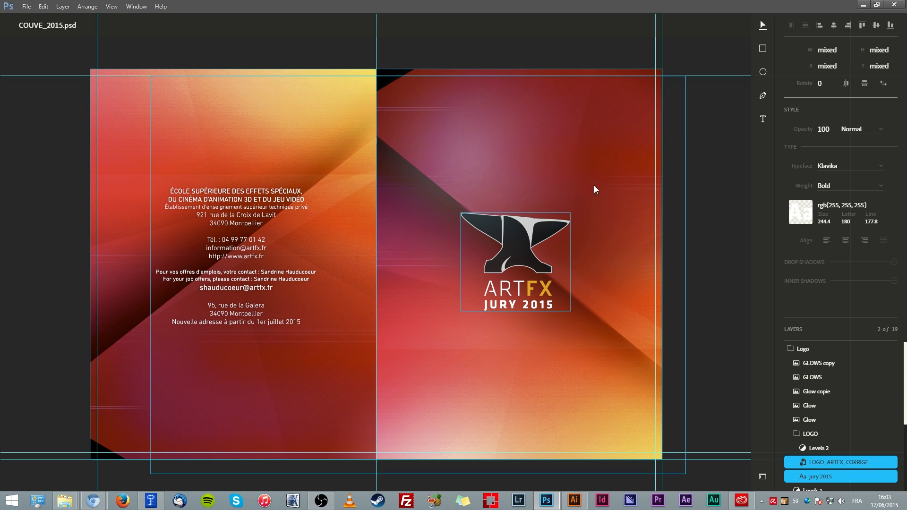
{"action": "left_click", "coordinate": [537, 238]}
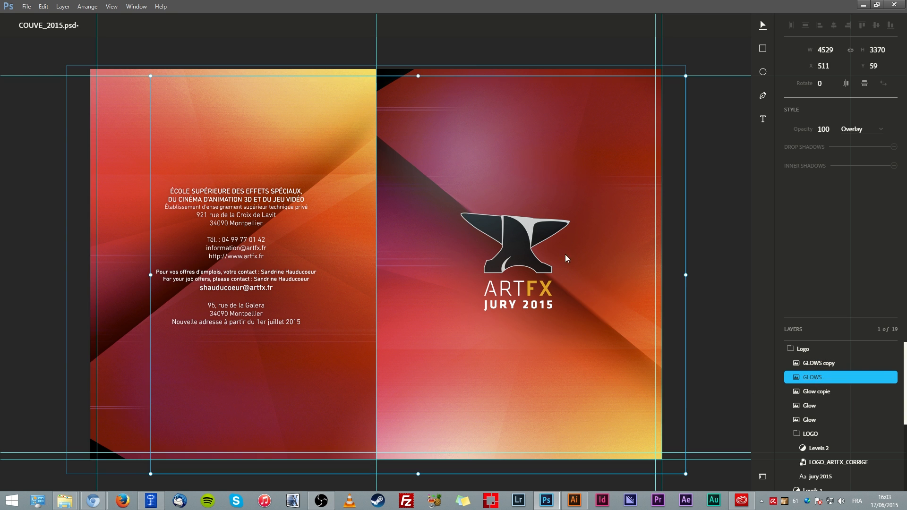
{"action": "left_click", "coordinate": [822, 50]}
Examine the rectangle, pen and type tools and the layer, file and help commands offered by Design Space
{"action": "left_click", "coordinate": [763, 48]}
{"action": "left_click", "coordinate": [762, 96]}
{"action": "left_click", "coordinate": [764, 119]}
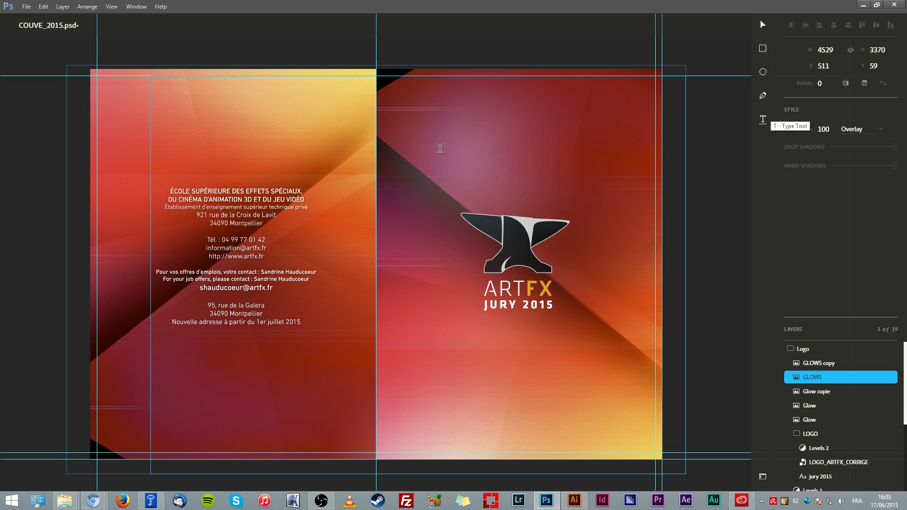
{"action": "left_click", "coordinate": [63, 9]}
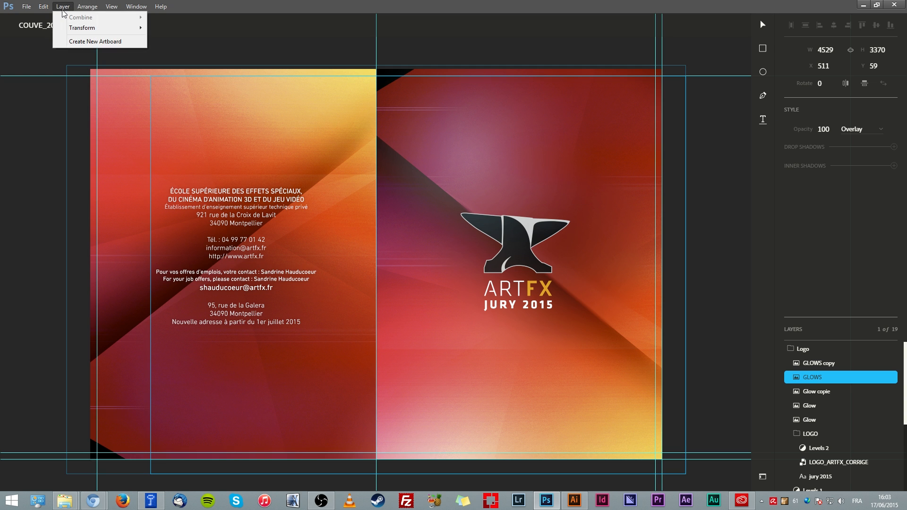
{"action": "left_click", "coordinate": [62, 9]}
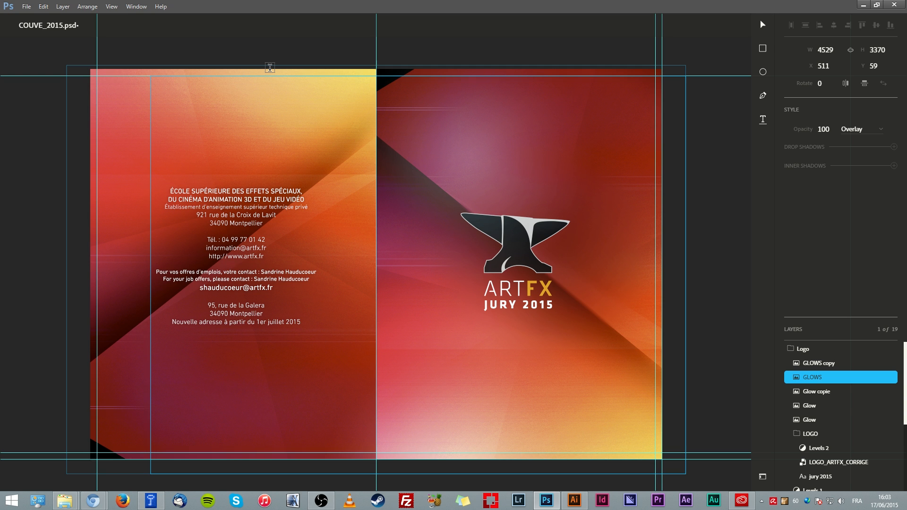
{"action": "left_click", "coordinate": [27, 7]}
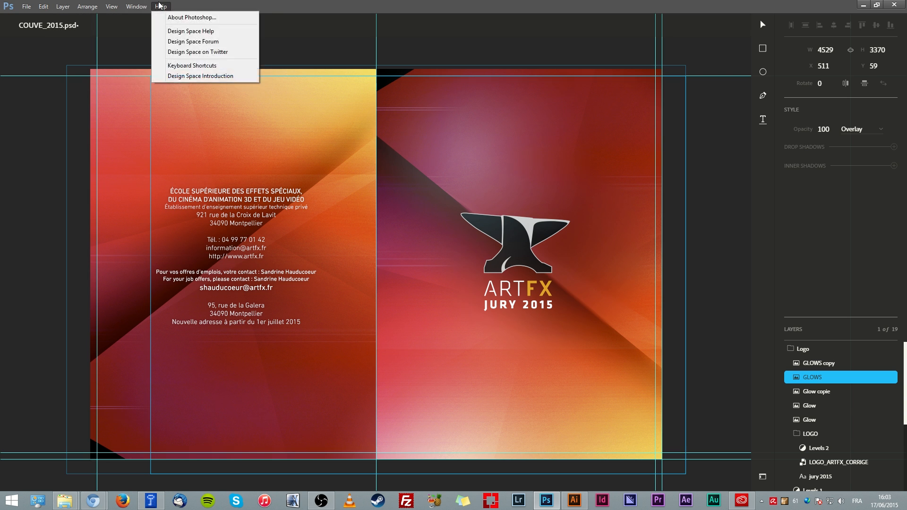
Return from Design Space to the standard Photoshop interface
{"action": "mouse_move", "coordinate": [142, 6]}
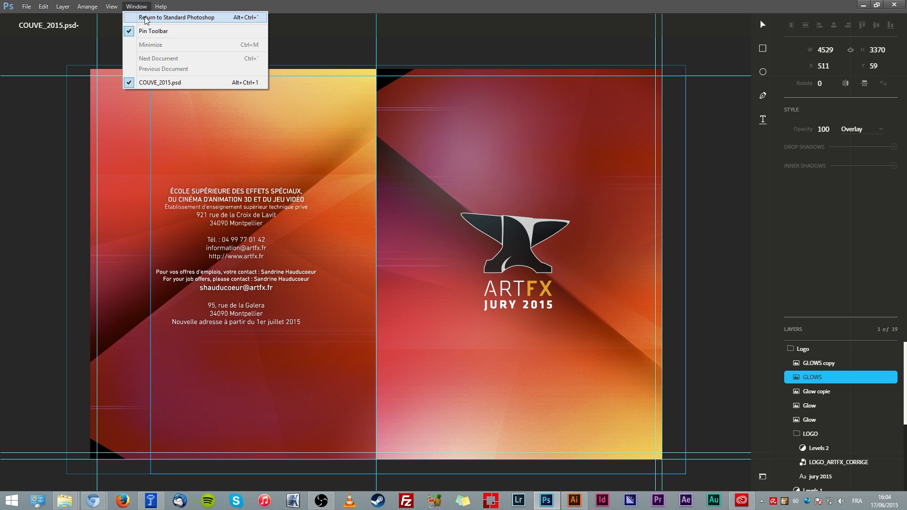
{"action": "left_click", "coordinate": [145, 18]}
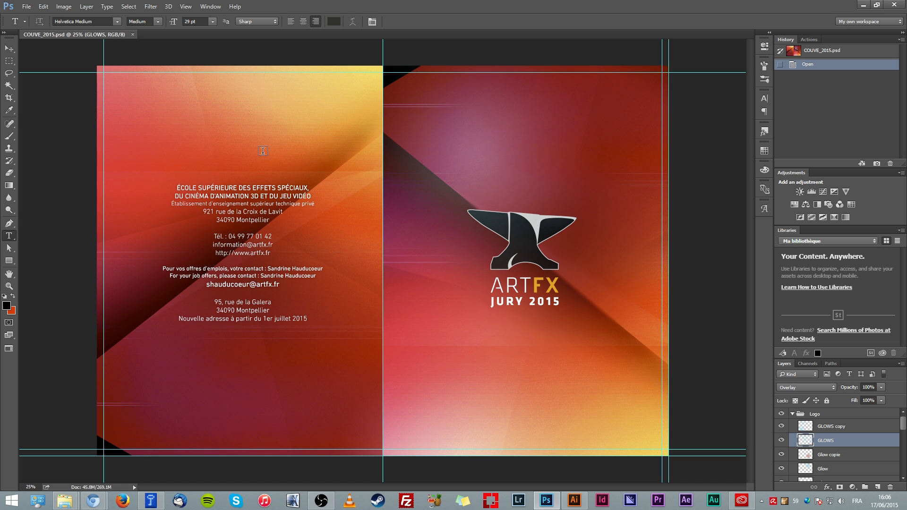
Switch to the Adobe Stock browser window and show the Tuto.com page of the Photoshop CC 2014 course
{"action": "mouse_move", "coordinate": [94, 502]}
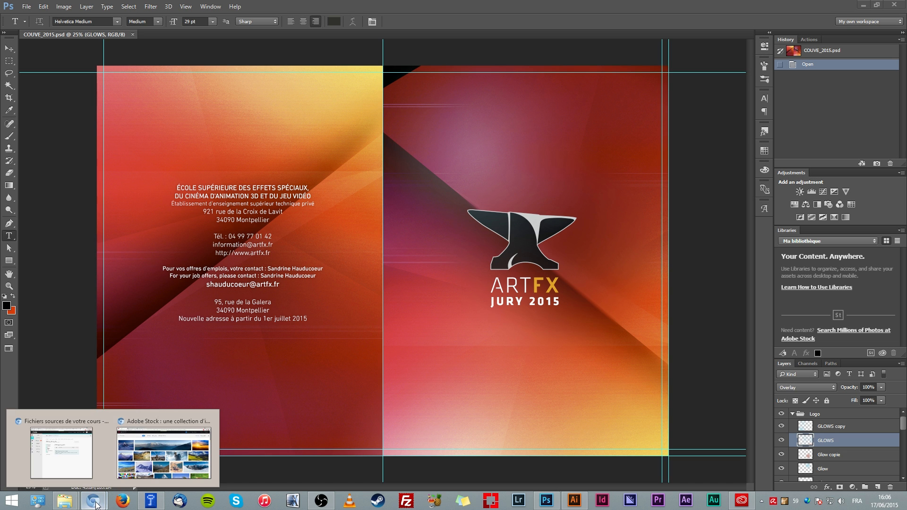
{"action": "left_click", "coordinate": [155, 469]}
{"action": "left_click", "coordinate": [223, 6]}
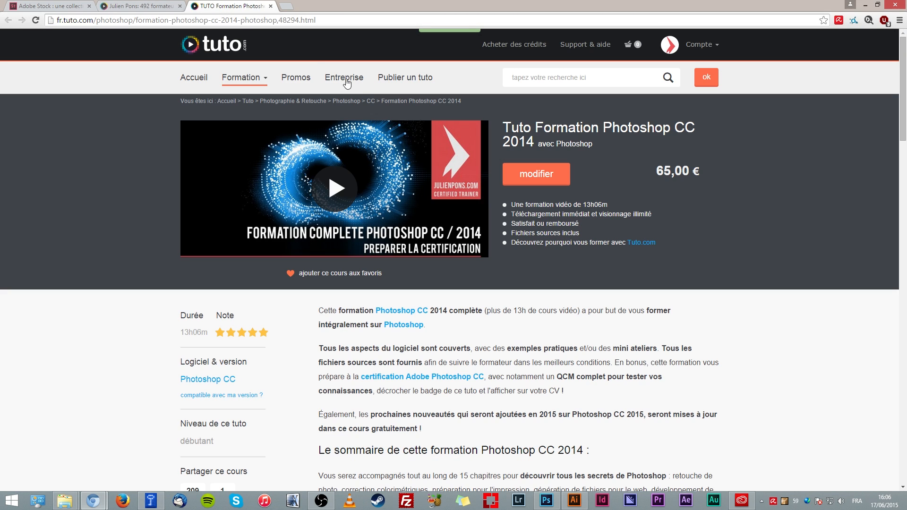